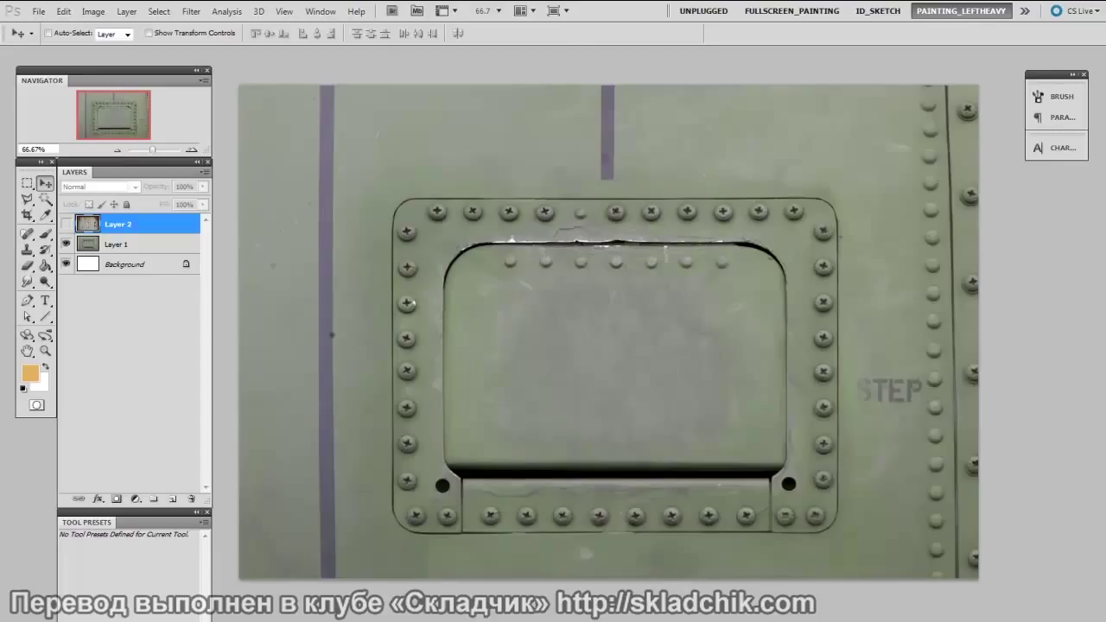
- Compare the image with and without Layer 2, leaving its rust texture visible over the metal panel
left_click(116, 243)
left_click(117, 224)
left_click(66, 224)
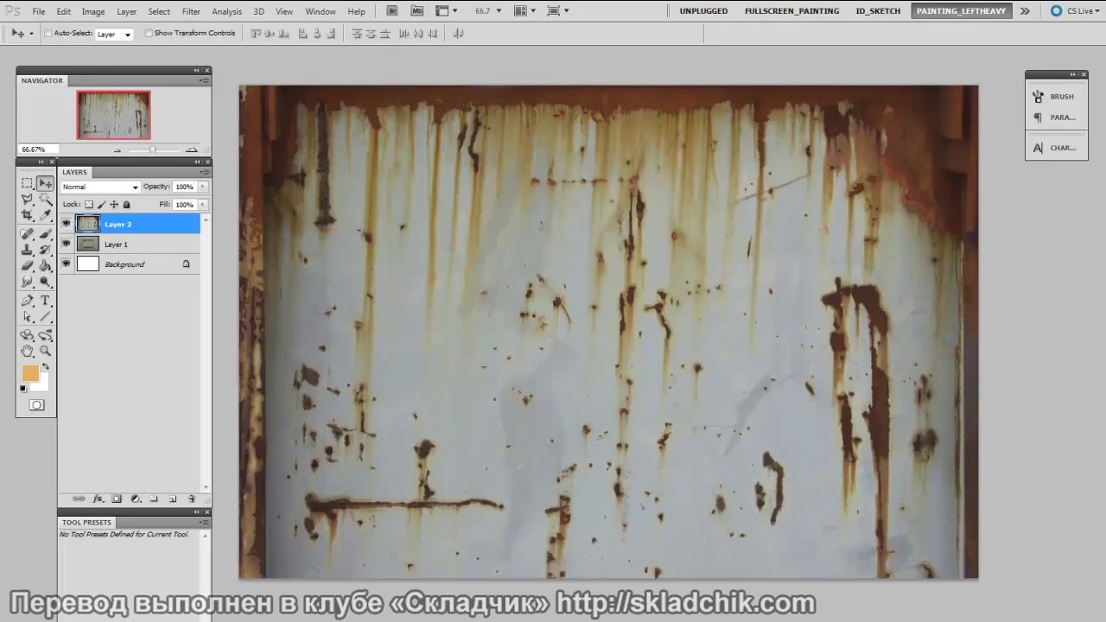
left_click(65, 224)
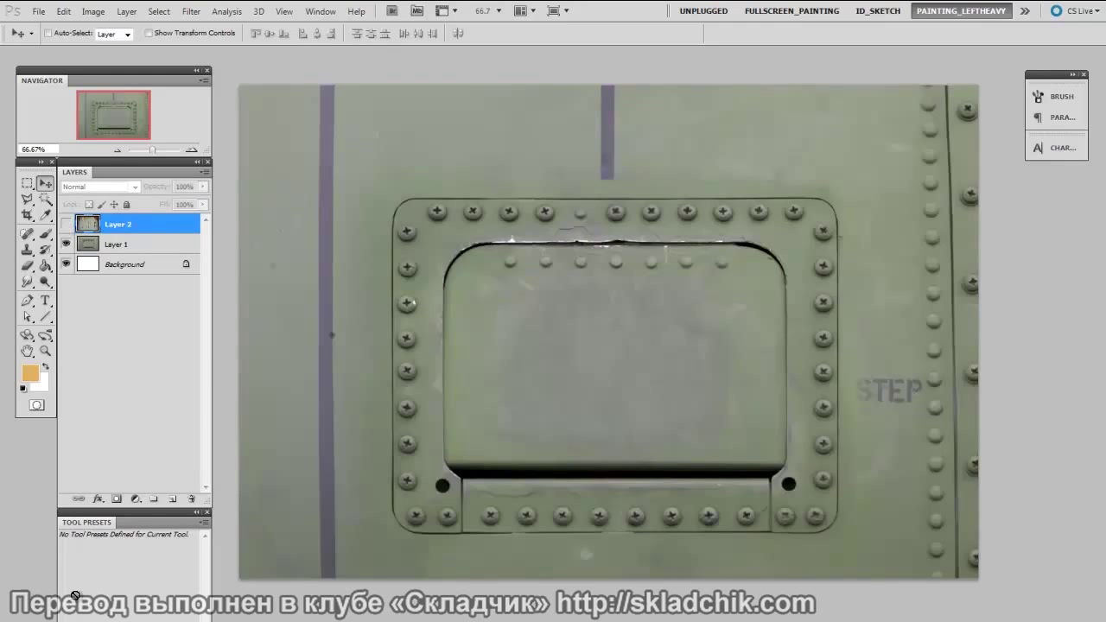
left_click(66, 224)
- Try the Multiply blend mode on Layer 2 and return it to Normal
left_click(112, 186)
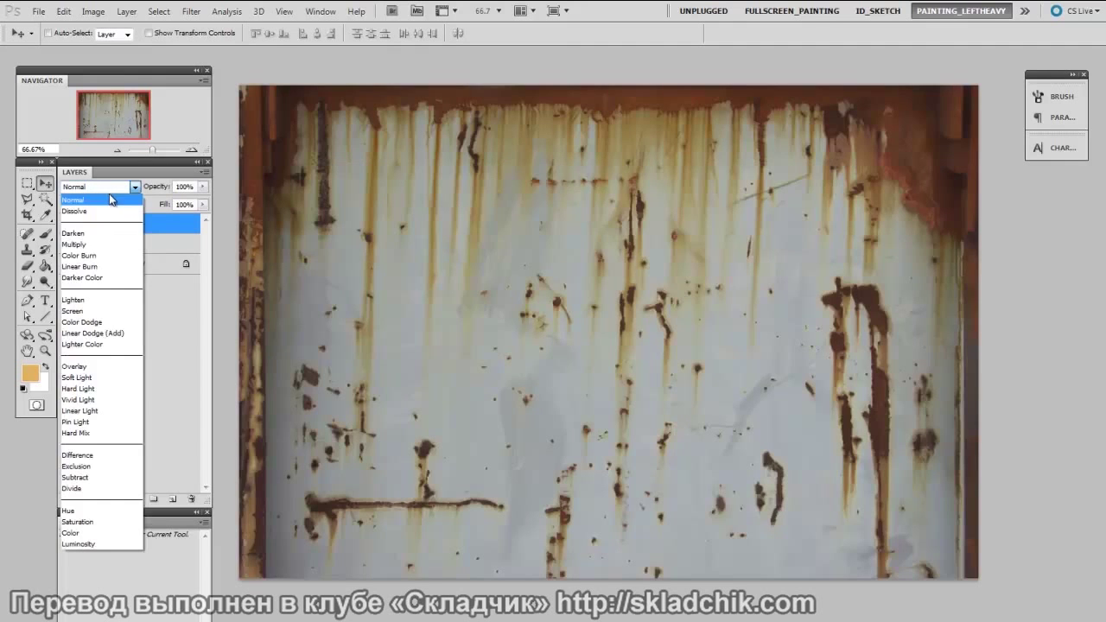
left_click(110, 244)
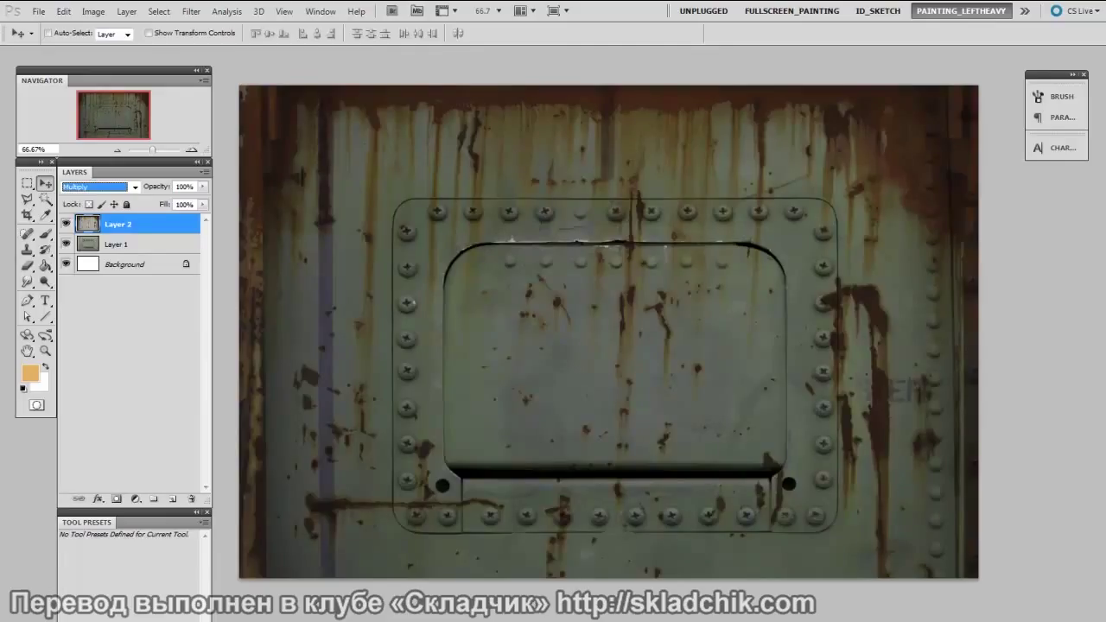
left_click(106, 187)
left_click(86, 194)
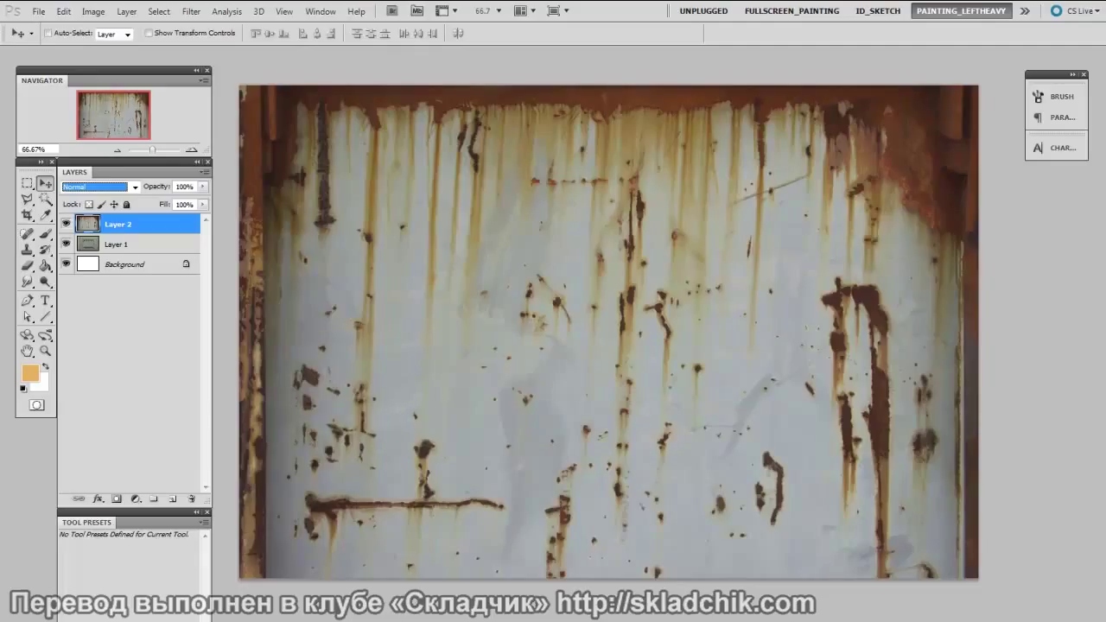
- Open Layer 2's blending options and try a This Layer white point of 116, resetting it to 255
double_click(89, 224)
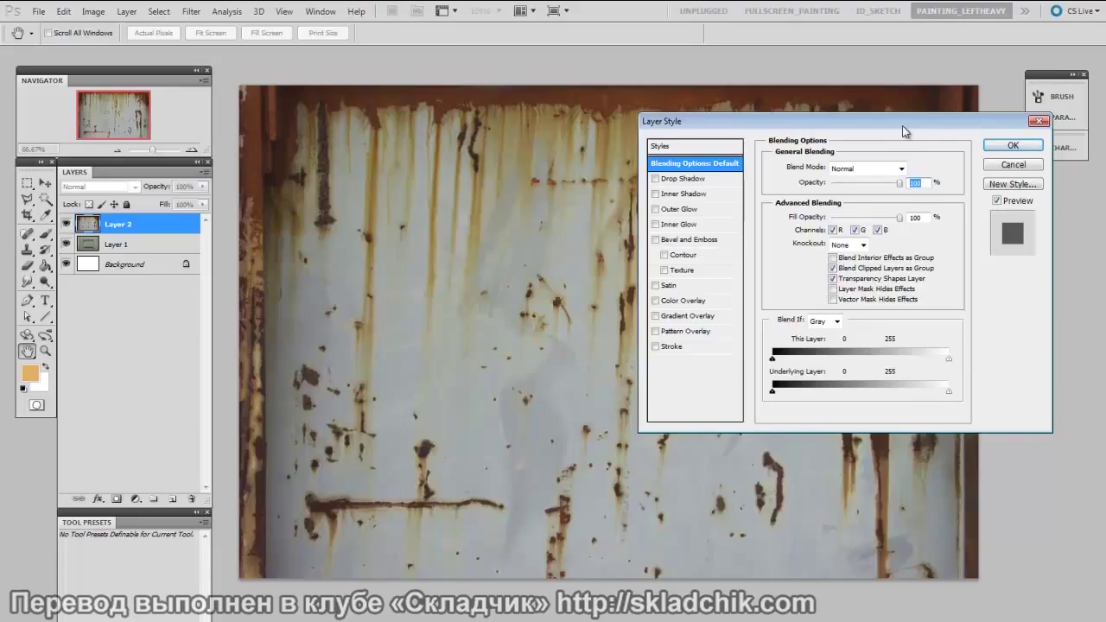
left_click_drag(907, 125, 901, 127)
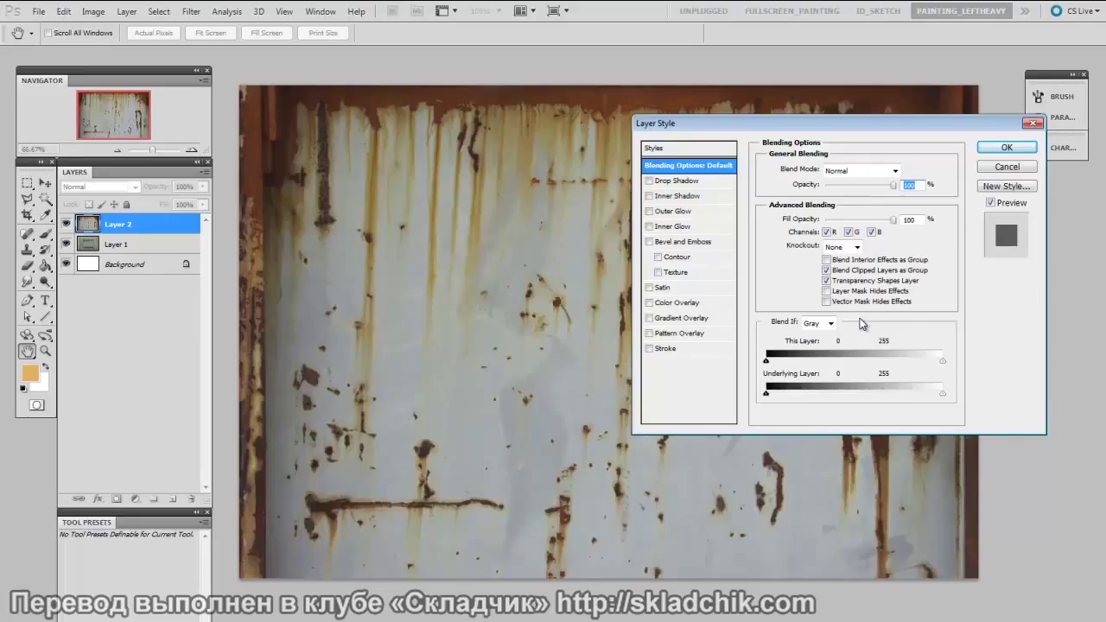
left_click_drag(943, 361, 846, 364)
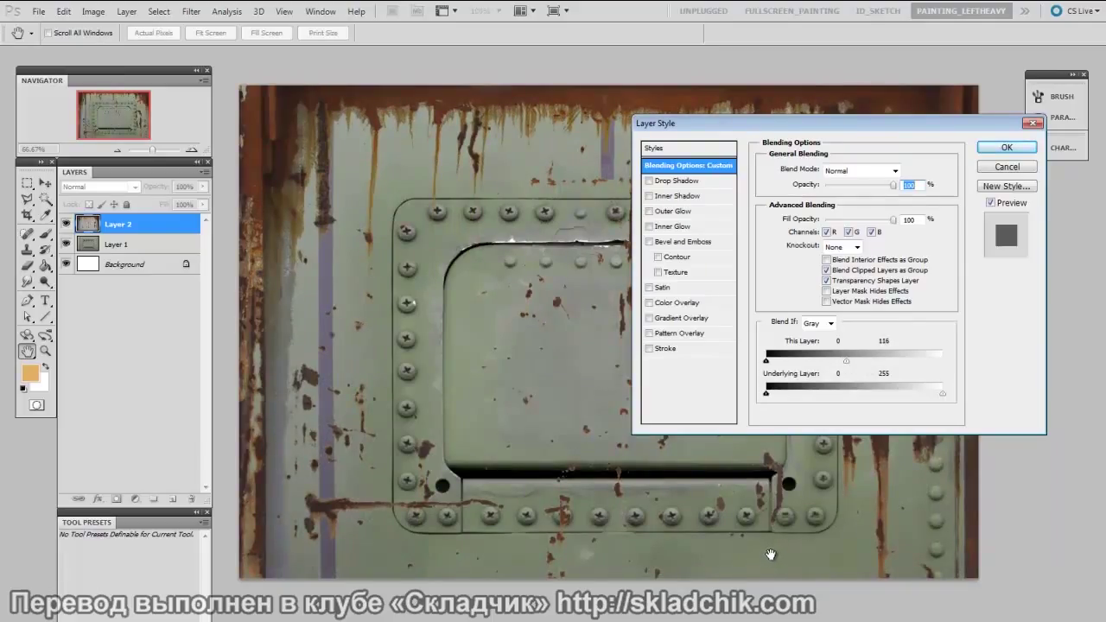
left_click_drag(848, 362, 948, 368)
- Try hiding Layer 2's dark tones with This Layer black points of 120, 87 and a 53 / 125 split, resetting to 0
left_click_drag(767, 360, 836, 367)
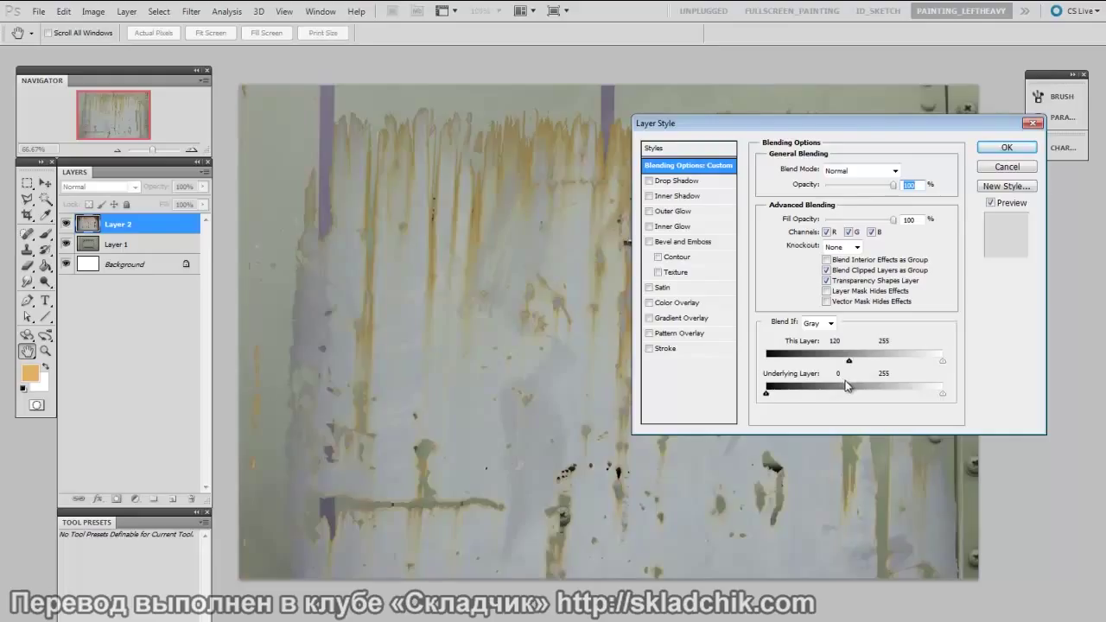
left_click_drag(847, 361, 824, 363)
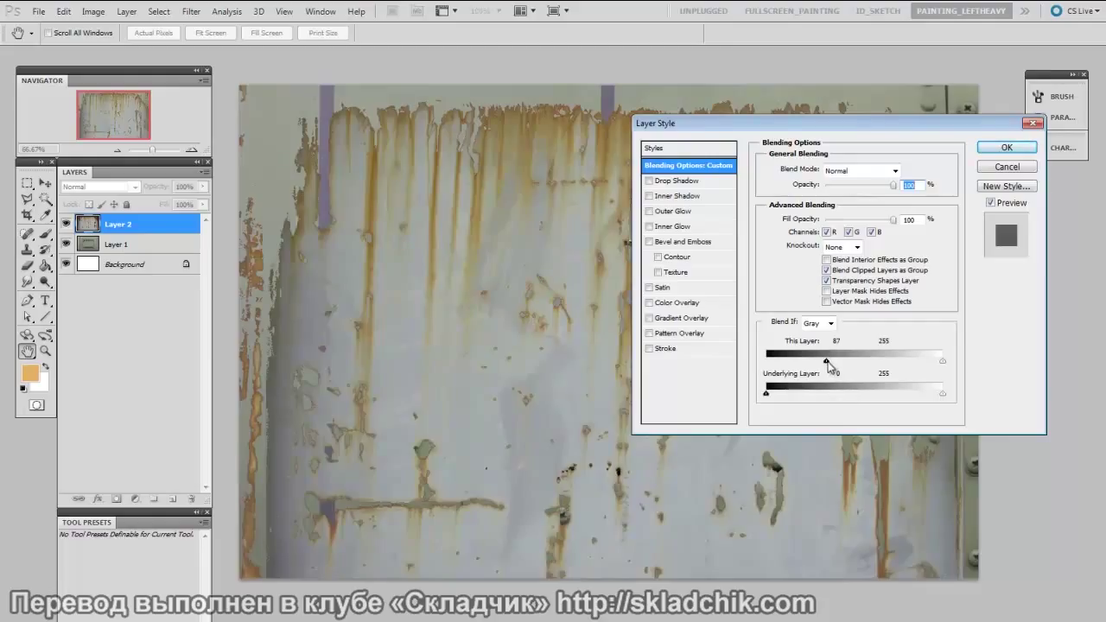
mouse_move(827, 364)
left_mouse_down()
mouse_move(836, 365)
mouse_move(816, 364)
left_mouse_up()
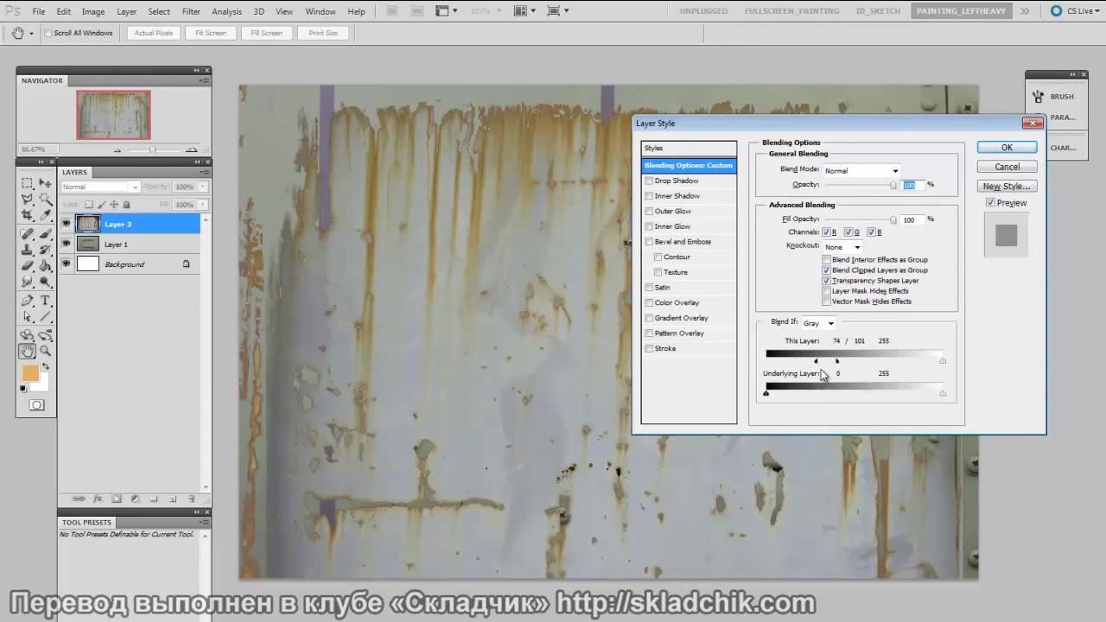
left_click_drag(841, 363, 801, 364)
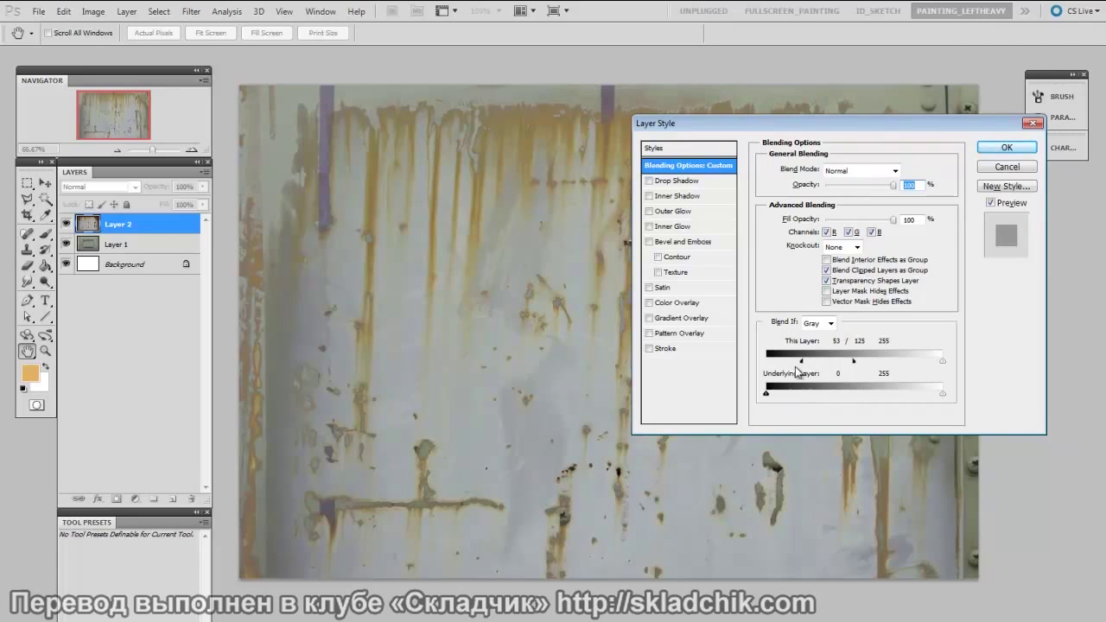
left_click_drag(802, 363, 754, 367)
left_click_drag(854, 363, 766, 361)
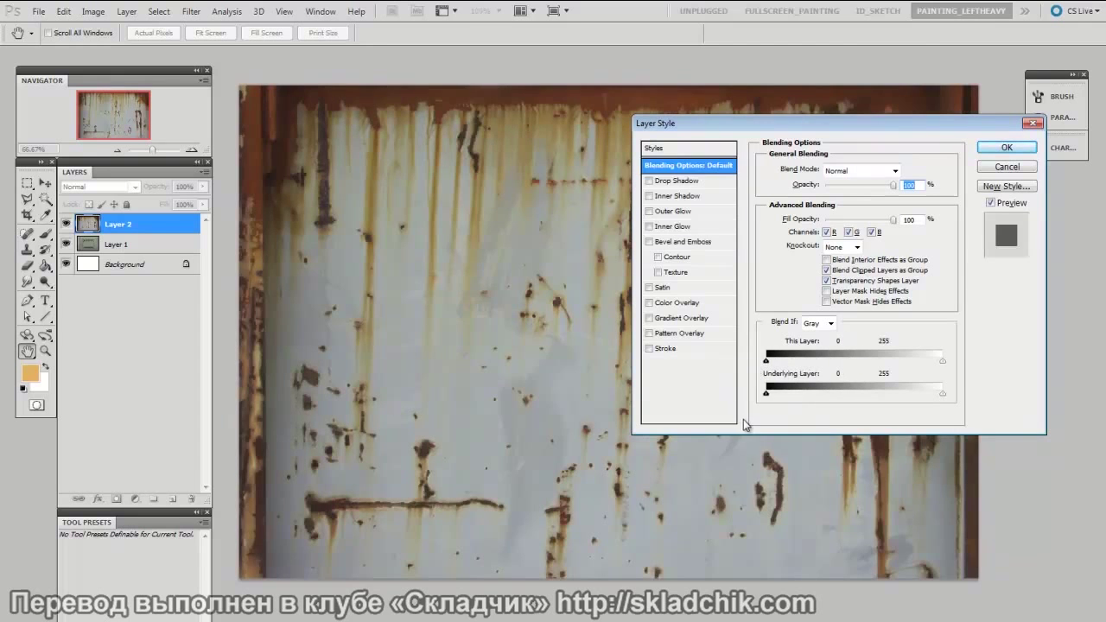
- Split Layer 2's This Layer white point to 113 / 152 to fade out its light tones, and apply the blending
left_click_drag(943, 360, 872, 362)
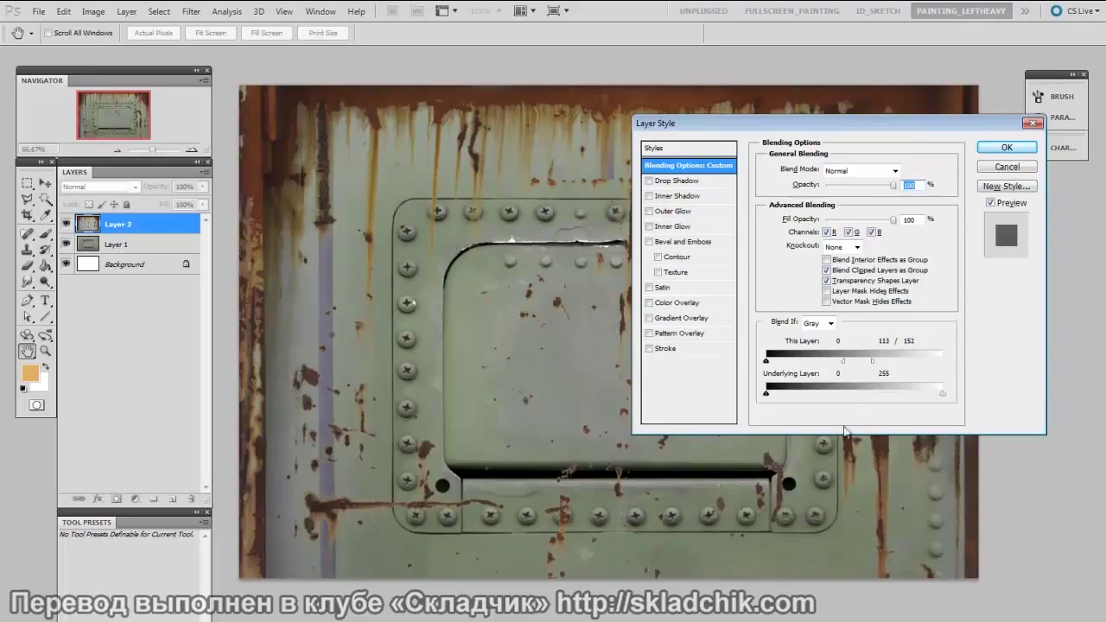
left_click(1006, 149)
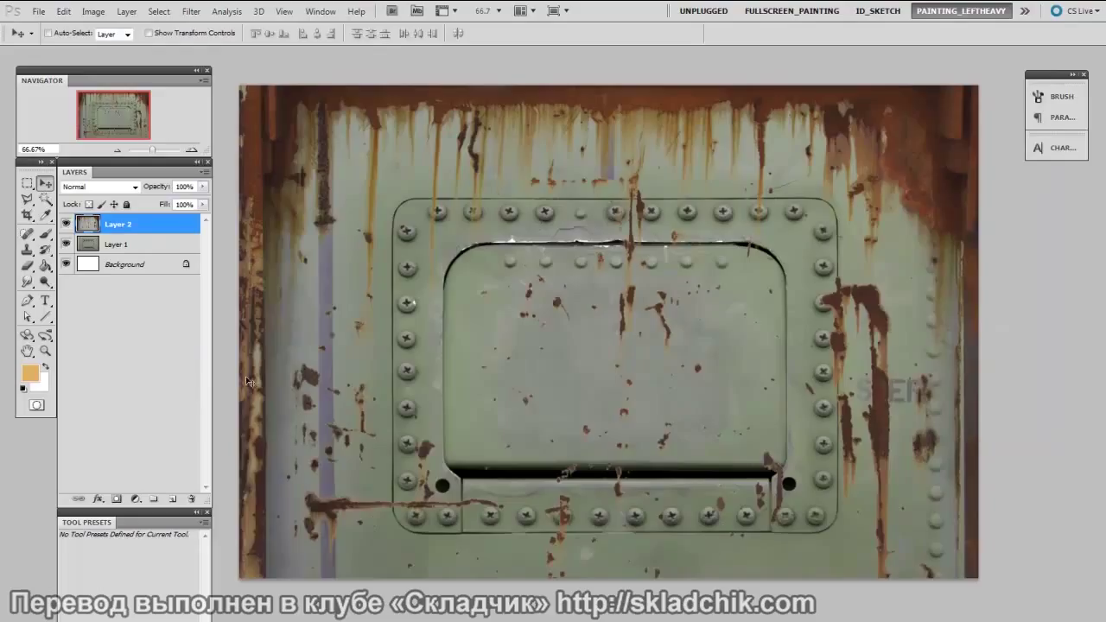
- Review the Blend If ranges in Layer 2's blending options
double_click(87, 222)
left_click_drag(893, 130, 891, 110)
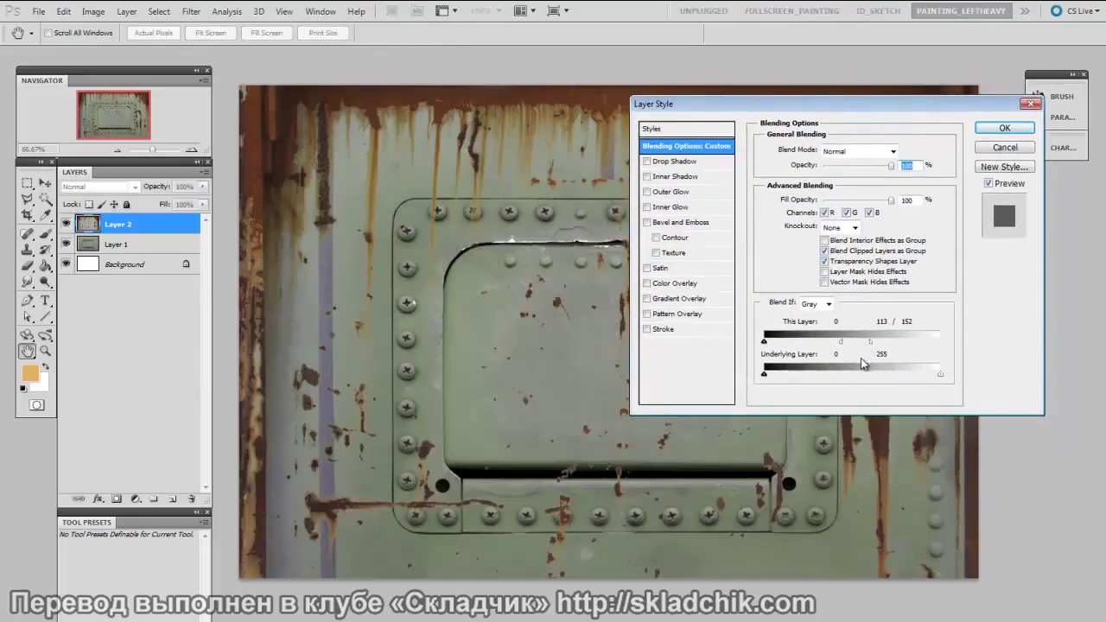
left_click(1002, 129)
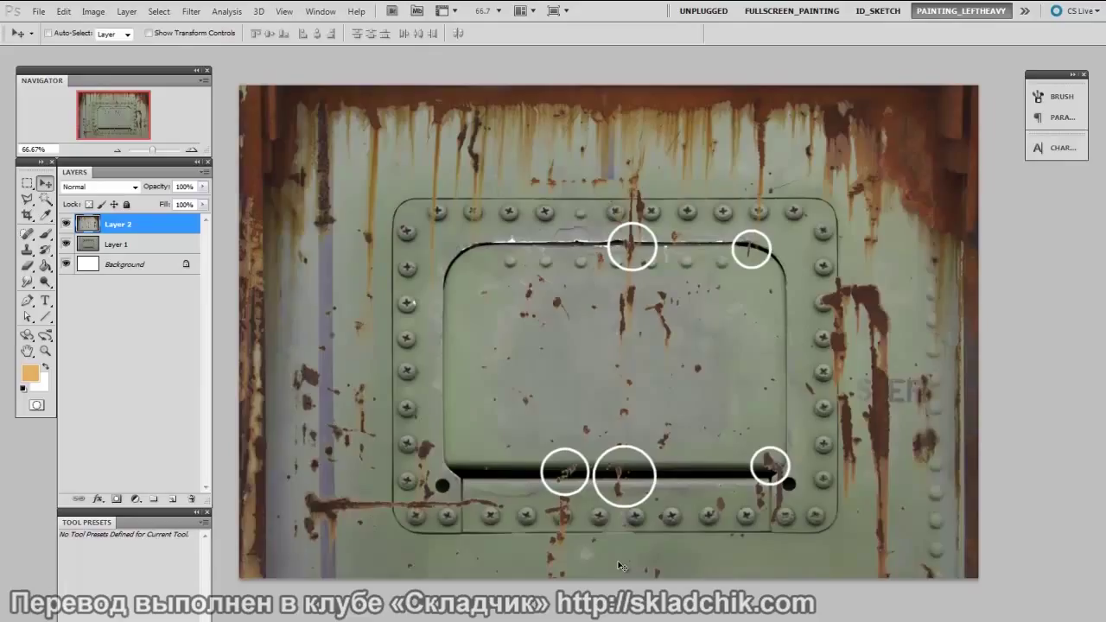
- Split Layer 2's Underlying Layer black point to 83 / 117 so the panel's dark gaps show through the rust, and apply it
double_click(92, 224)
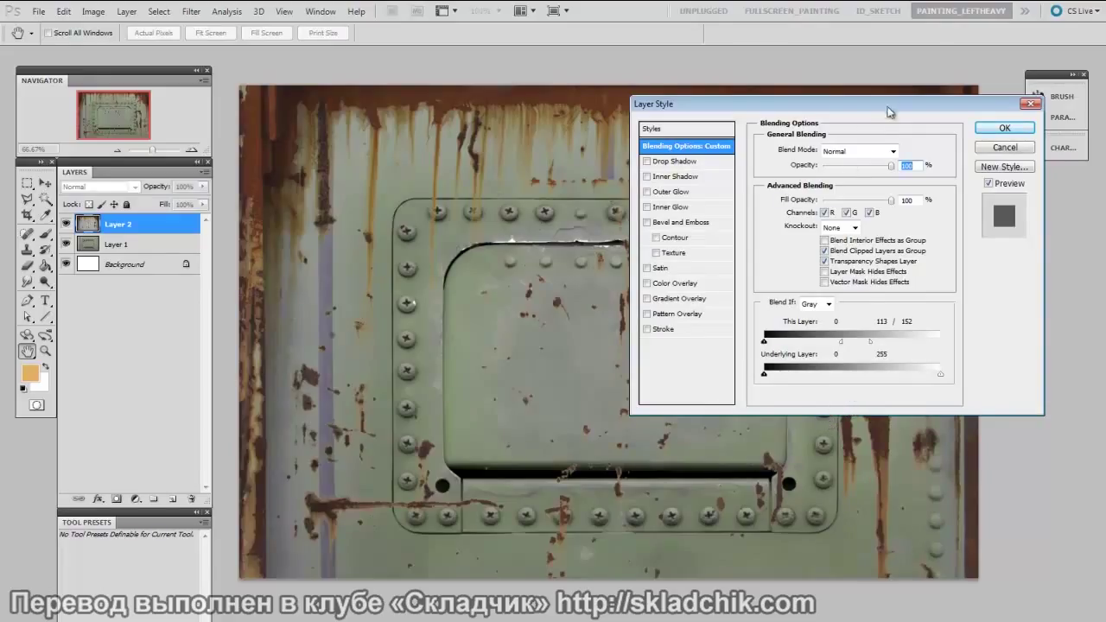
left_click_drag(835, 107, 886, 64)
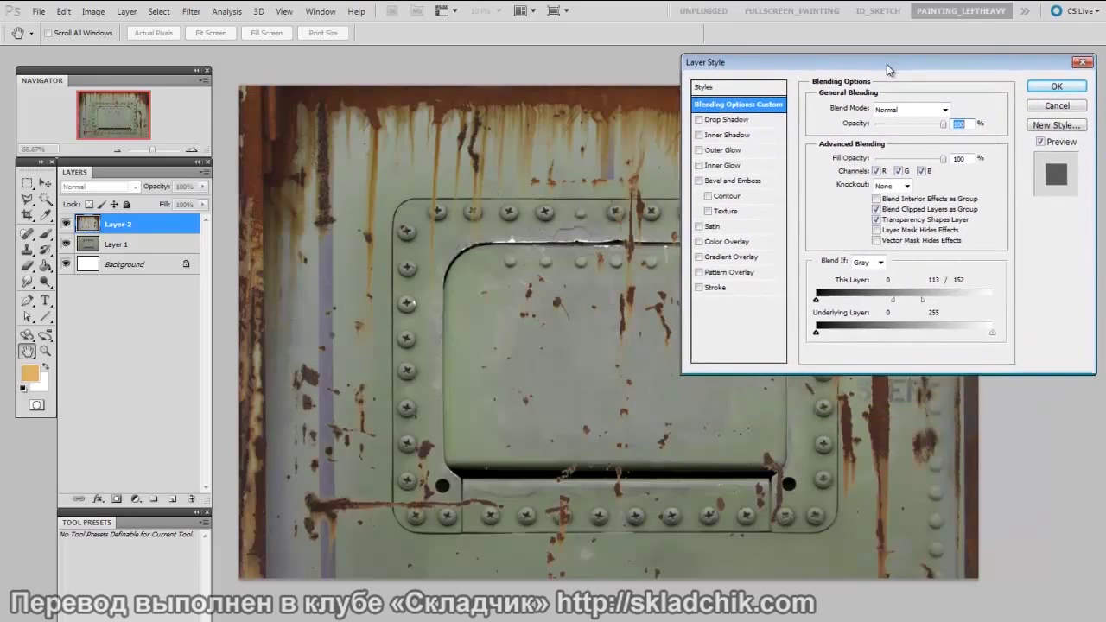
left_click_drag(814, 331, 897, 337)
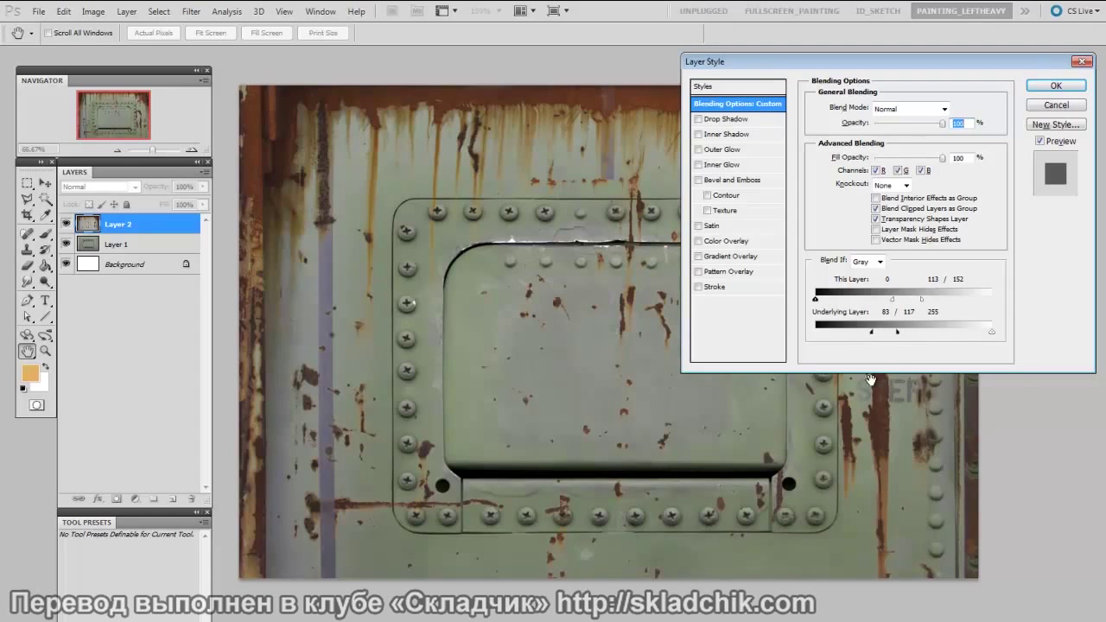
left_click(1055, 86)
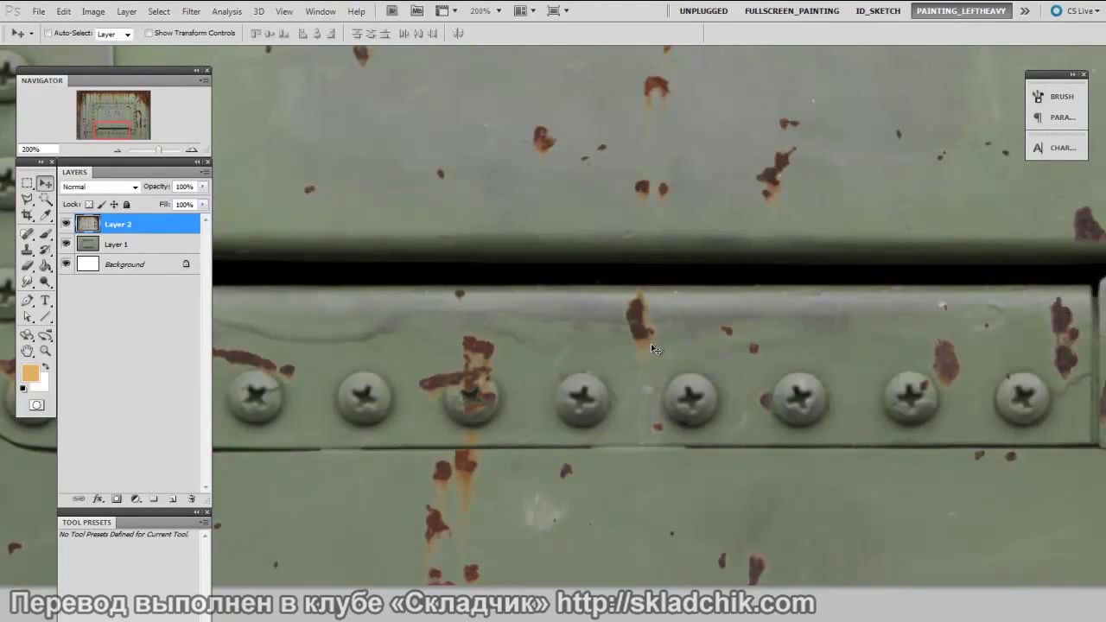
- Inspect the rust blending around the panel's seams up close, comparing the upper seam with Layer 2 hidden and shown
scroll(758, 227, "up", 3)
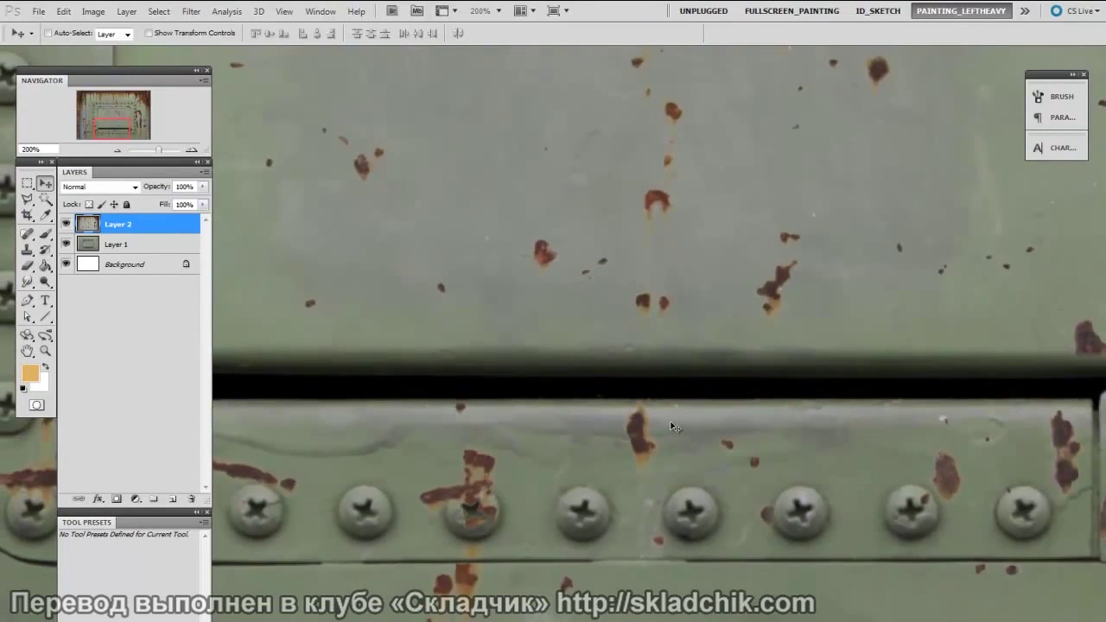
scroll(674, 433, "up", 5)
scroll(596, 399, "up", 2)
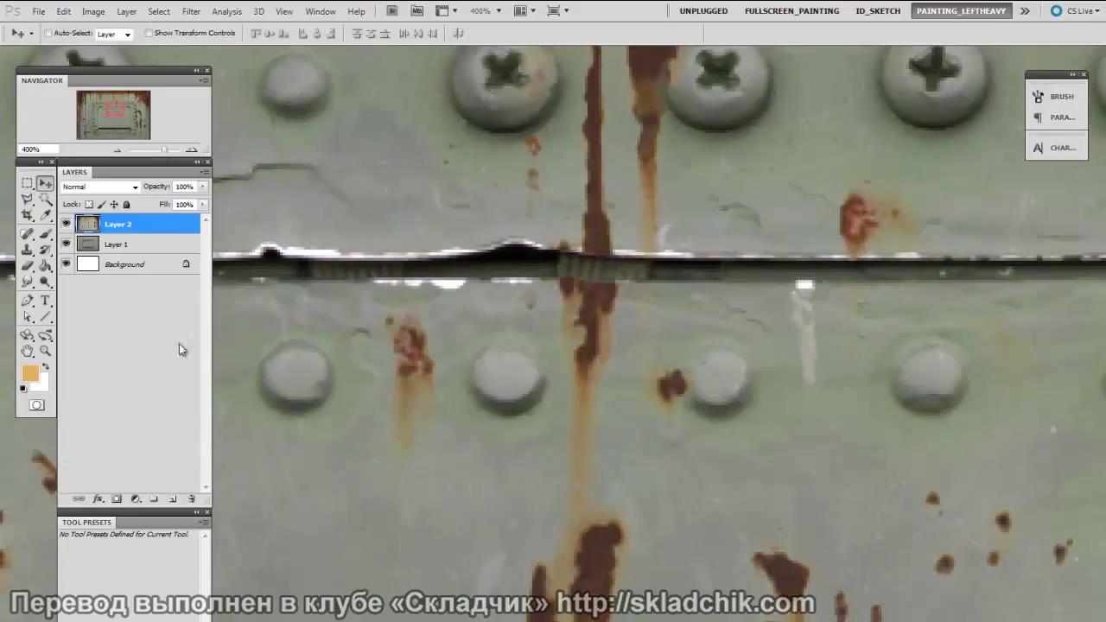
left_click(65, 224)
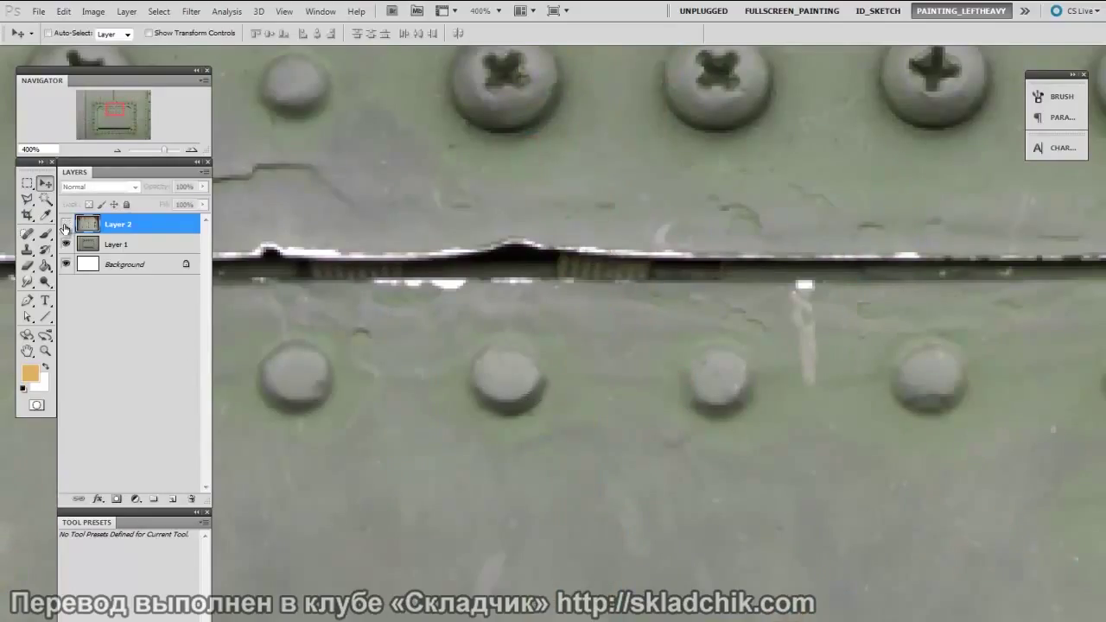
left_click(67, 224)
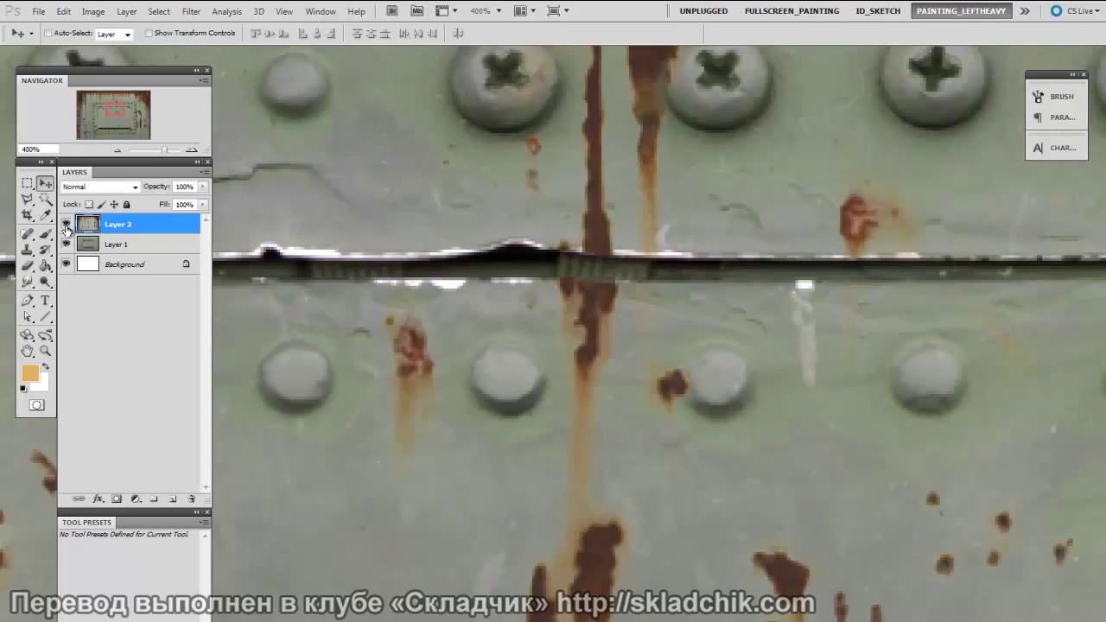